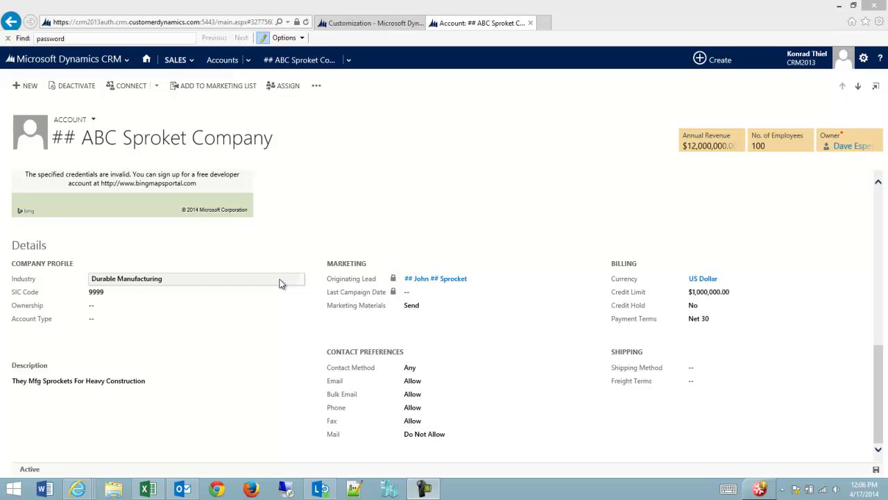
Step: Open the ABC Sprocket Company account's Industry list and scroll down toward Transportation
{"action": "left_click", "coordinate": [281, 283]}
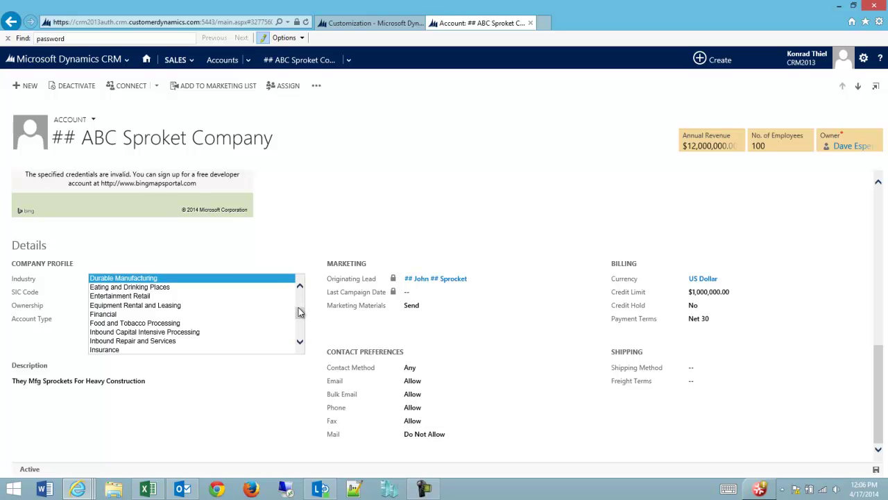
{"action": "left_click_drag", "start_coordinate": [299, 313], "coordinate": [300, 333]}
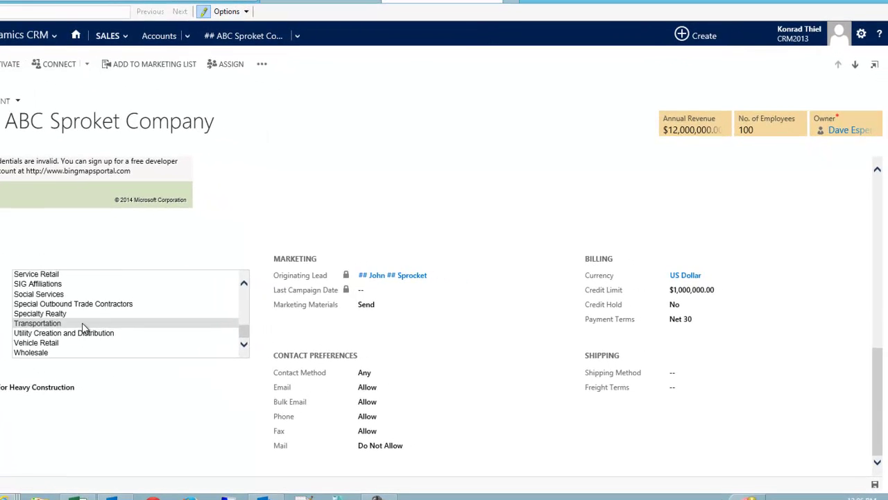
Step: Set the account's Industry to Transportation, then return to the Account form editor
{"action": "left_click", "coordinate": [82, 323]}
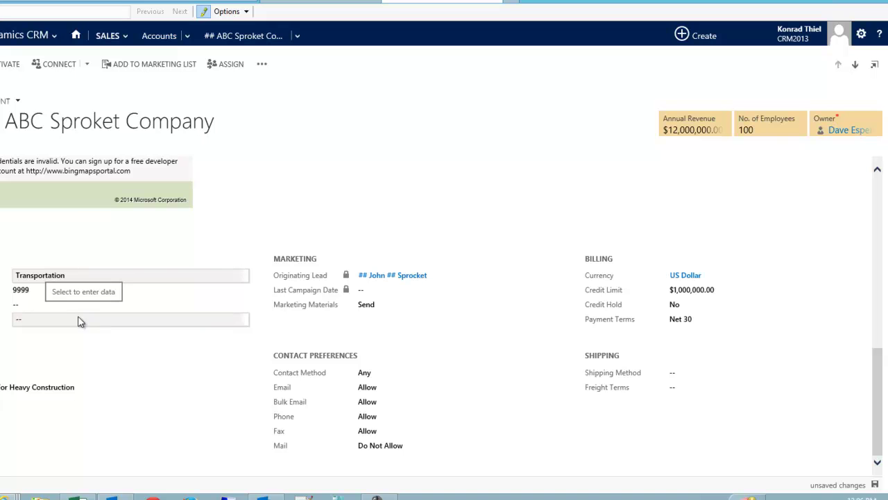
{"action": "mouse_move", "coordinate": [111, 497]}
{"action": "left_click", "coordinate": [260, 423]}
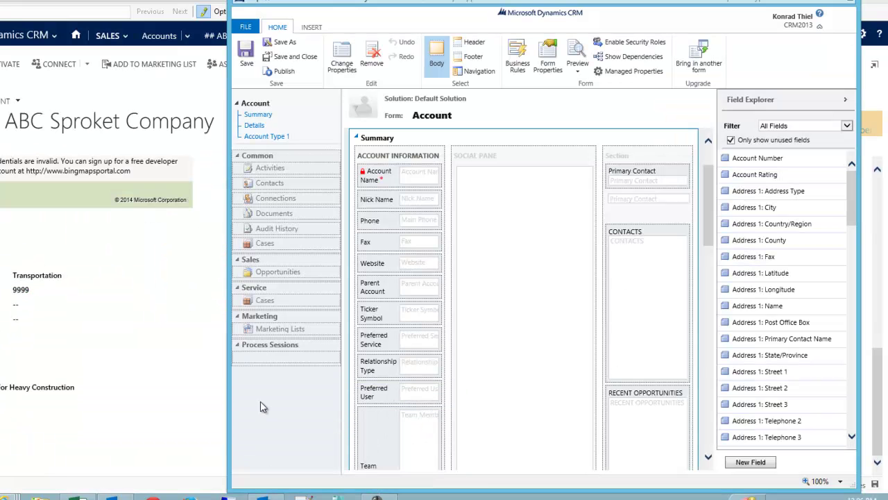
Step: Start a new Account field from Field Explorer with its Type set to Option Set
{"action": "left_click", "coordinate": [750, 462]}
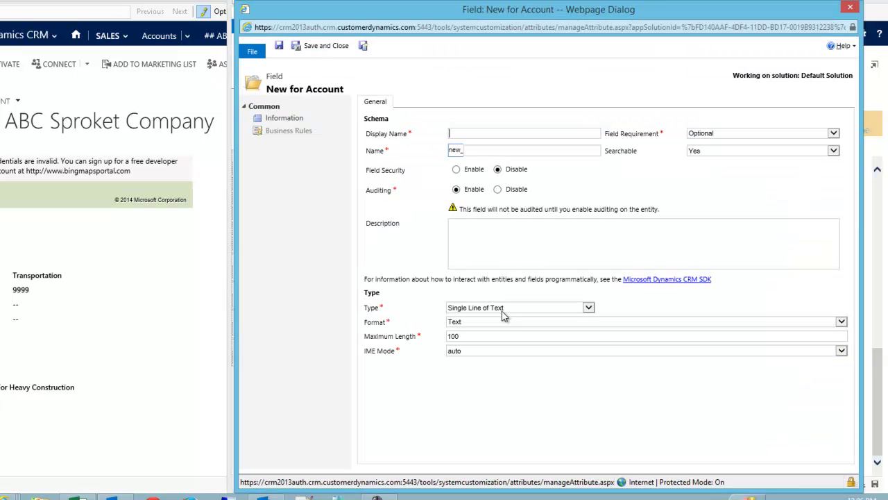
{"action": "left_click", "coordinate": [487, 310]}
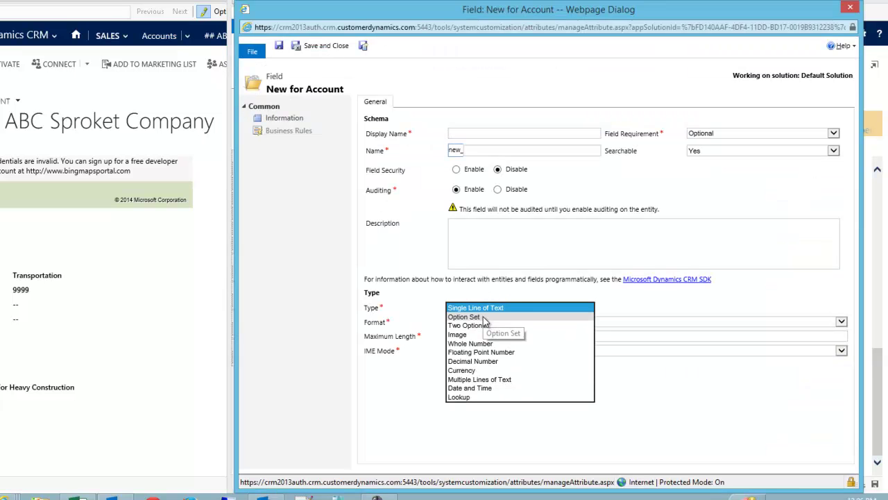
{"action": "left_click", "coordinate": [483, 317]}
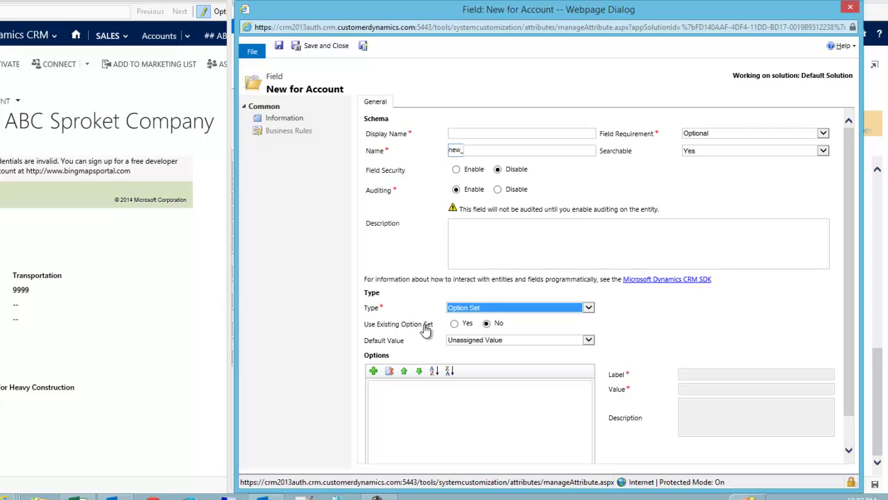
{"action": "left_click", "coordinate": [303, 328]}
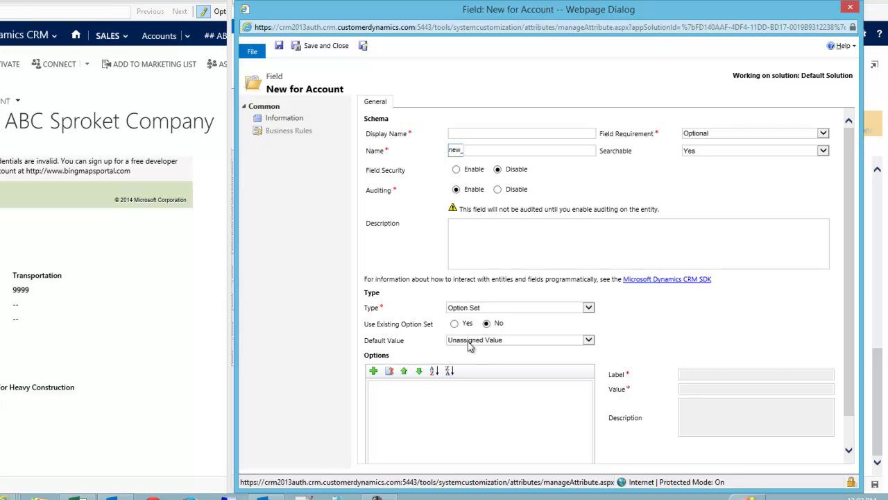
Step: Add a first option and give the new field the display name 'CookingTemps'
{"action": "left_click", "coordinate": [373, 370]}
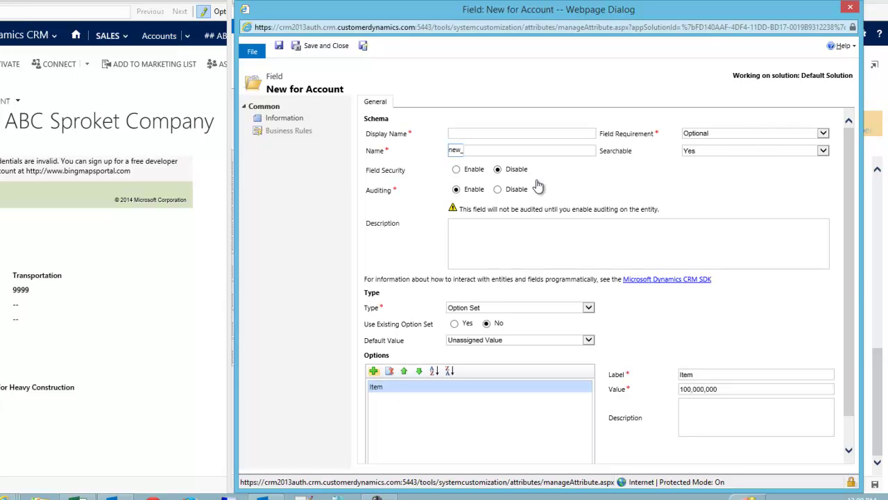
{"action": "left_click", "coordinate": [485, 133]}
{"action": "type", "text": "CookingTemps"}
{"action": "left_click", "coordinate": [504, 150]}
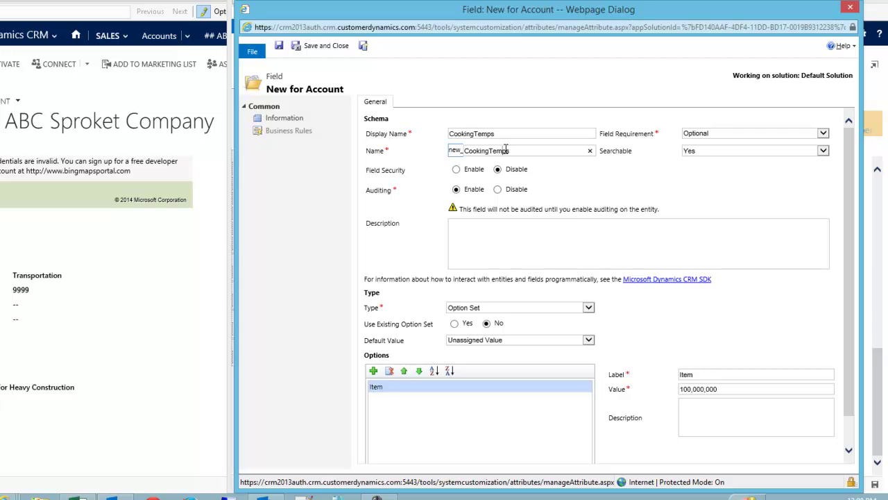
{"action": "left_click", "coordinate": [475, 133]}
Step: Label the options Rare, Medium Rare and Medium
{"action": "left_click", "coordinate": [704, 371]}
{"action": "type", "text": "Rare"}
{"action": "left_click", "coordinate": [374, 371]}
{"action": "left_click", "coordinate": [733, 374]}
{"action": "type", "text": "Medium Rare"}
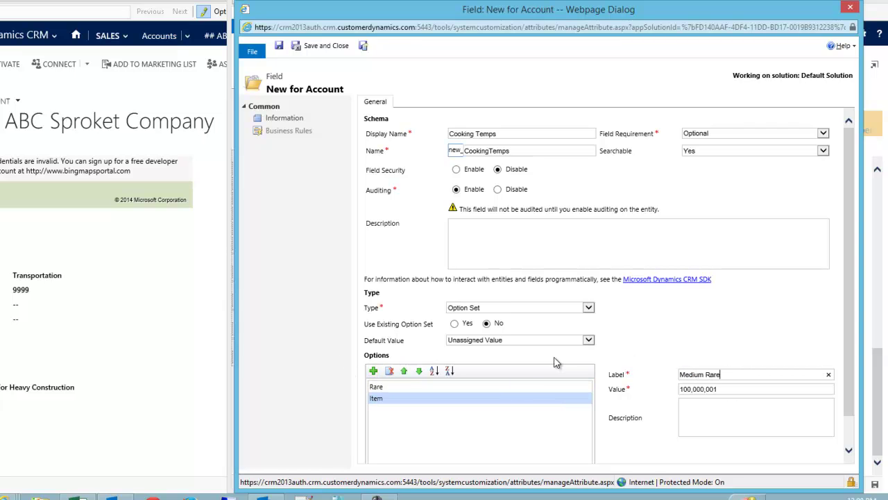
{"action": "left_click", "coordinate": [374, 371]}
{"action": "left_click", "coordinate": [680, 374]}
{"action": "type", "text": "Medium"}
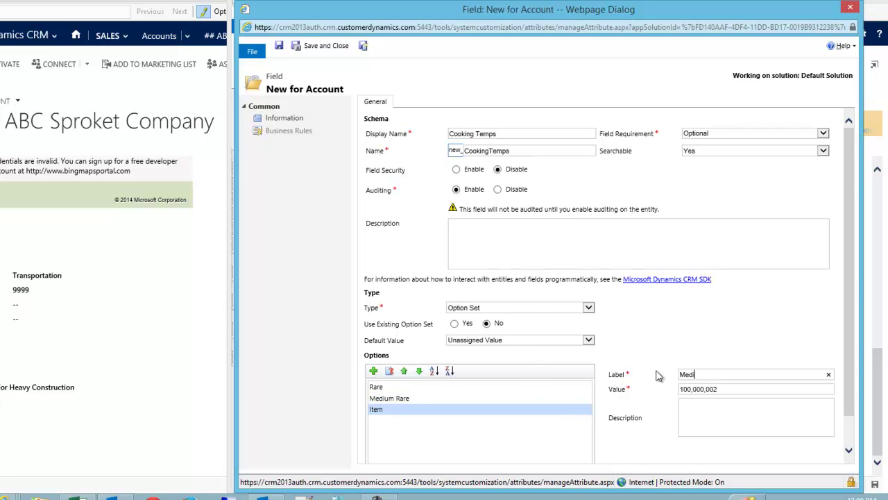
Step: Add Medium Well, Well and one more option, then review the Rare and Medium Rare entries
{"action": "left_click", "coordinate": [374, 370]}
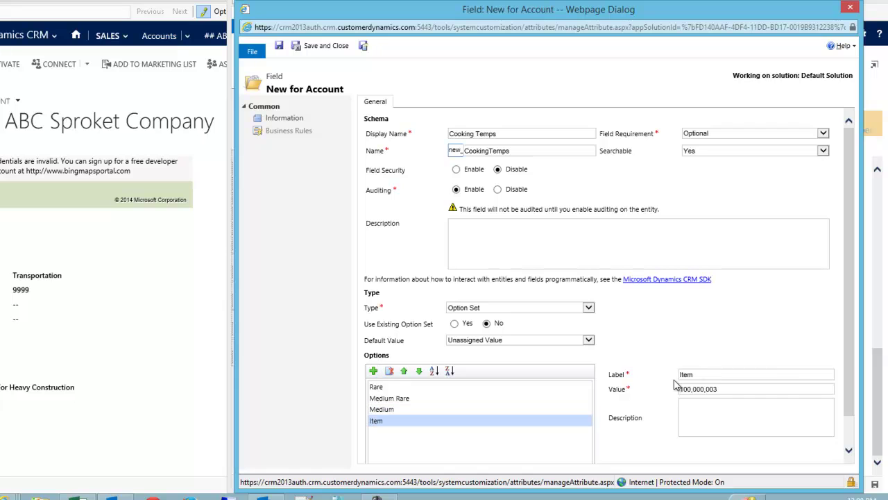
{"action": "type", "text": "Medium"}
{"action": "key", "text": "BackSpace"}
{"action": "key", "text": "BackSpace"}
{"action": "key", "text": "BackSpace"}
{"action": "key", "text": "BackSpace"}
{"action": "type", "text": "dium Well"}
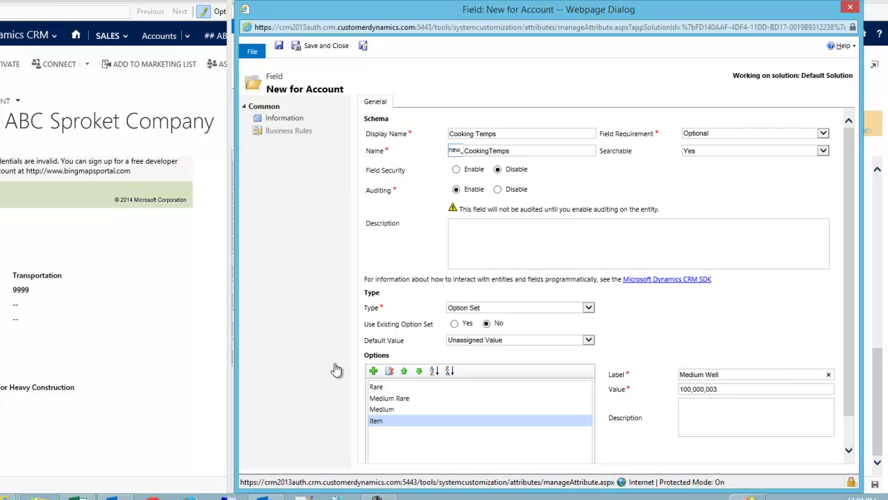
{"action": "left_click", "coordinate": [374, 371]}
{"action": "type", "text": "Well Done"}
{"action": "key", "text": "BackSpace"}
{"action": "key", "text": "BackSpace"}
{"action": "key", "text": "BackSpace"}
{"action": "key", "text": "BackSpace"}
{"action": "key", "text": "BackSpace"}
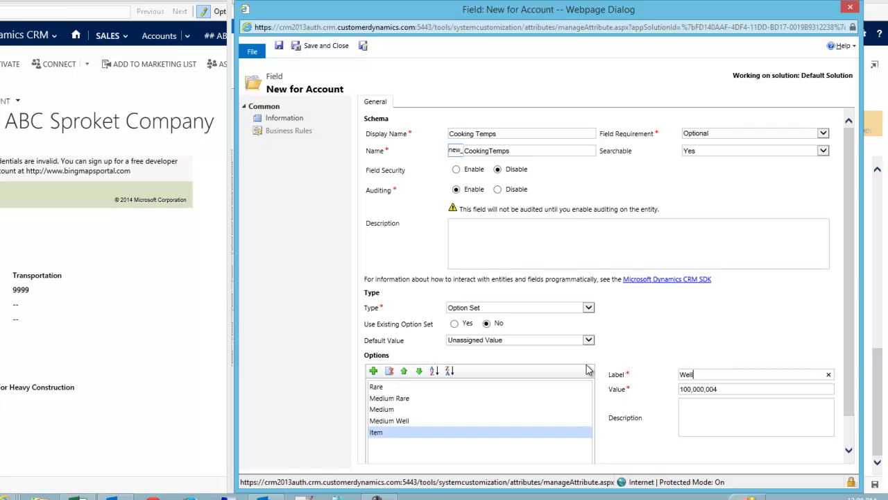
{"action": "left_click", "coordinate": [374, 372]}
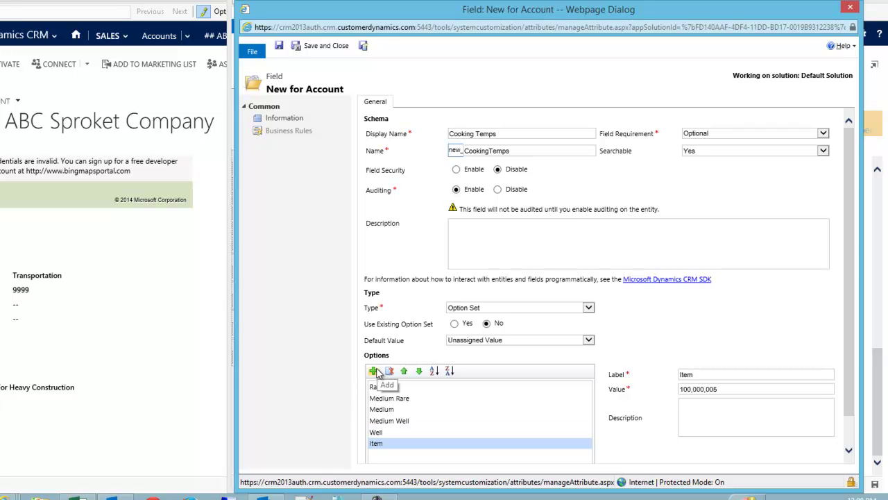
{"action": "left_click", "coordinate": [438, 389]}
{"action": "left_click", "coordinate": [440, 399]}
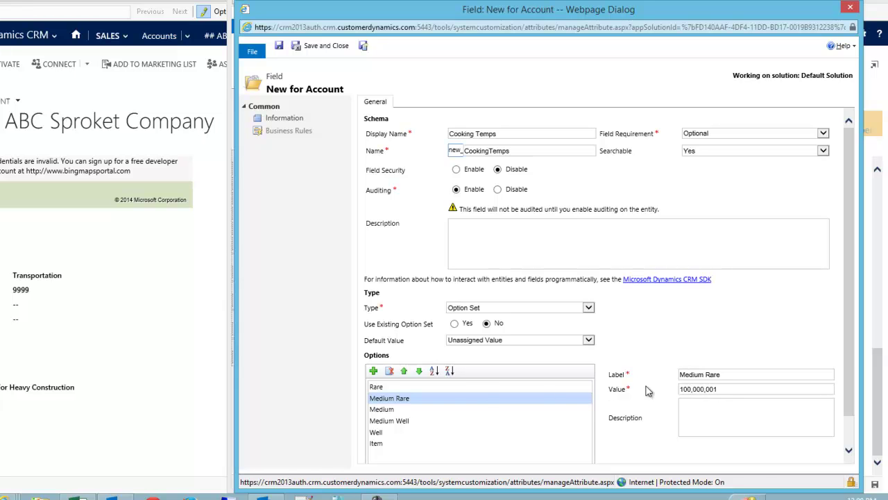
Step: Relabel the Rare option as Bloody, correcting a mistyped 'Burt'
{"action": "left_click_drag", "start_coordinate": [848, 292], "coordinate": [850, 335]}
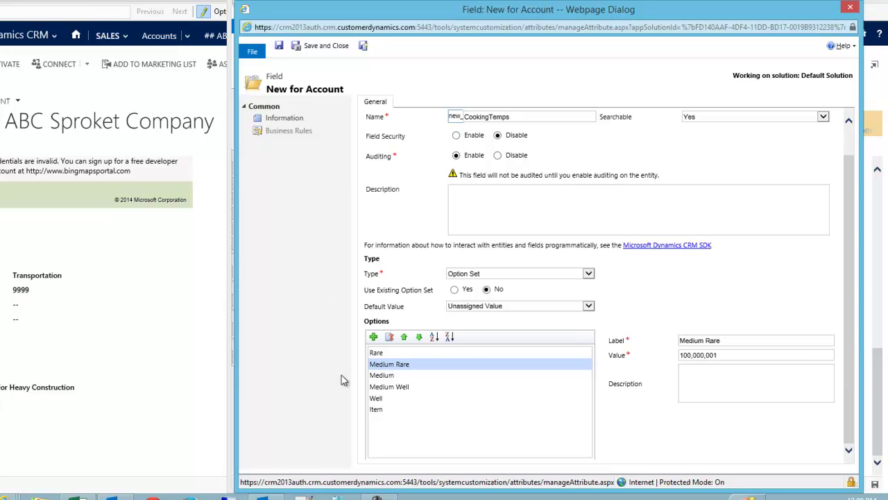
{"action": "left_click", "coordinate": [412, 353]}
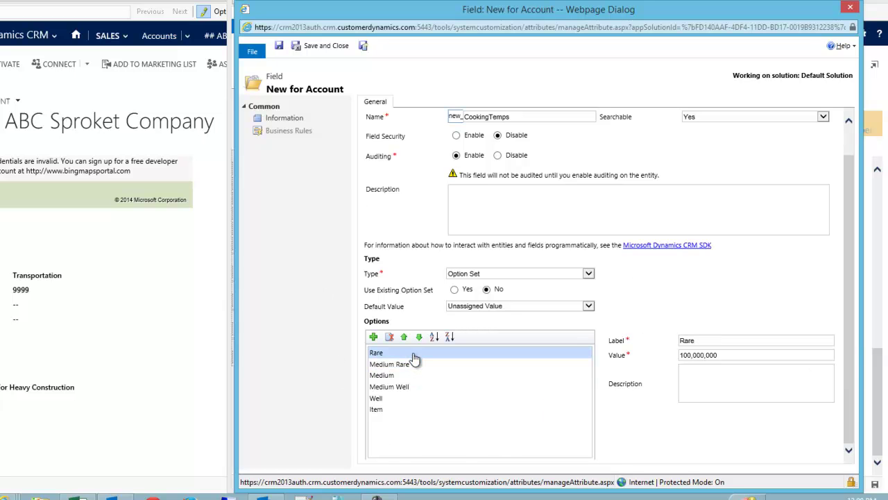
{"action": "double_click", "coordinate": [714, 340]}
{"action": "type", "text": "Bloody"}
{"action": "key", "text": "ctrl+a"}
{"action": "type", "text": "Burt"}
{"action": "left_click_drag", "start_coordinate": [696, 342], "coordinate": [657, 341]}
{"action": "type", "text": "Bloody"}
{"action": "left_click", "coordinate": [488, 387]}
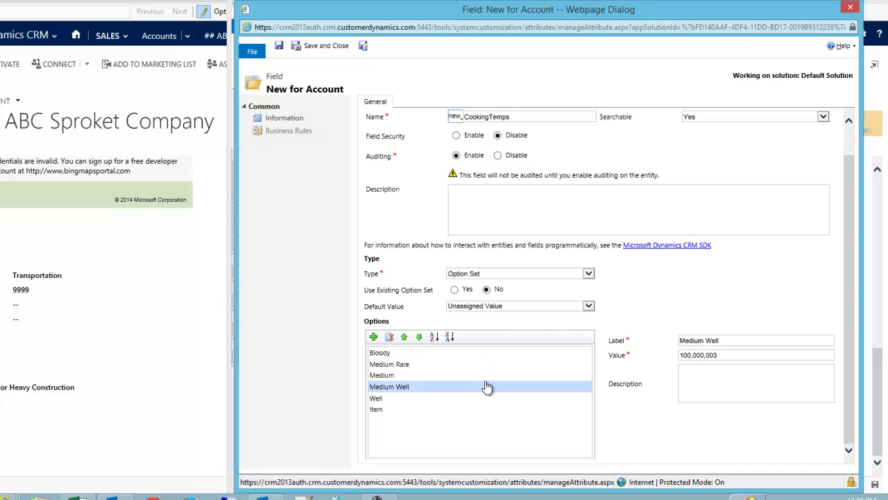
Step: Relabel the Item option as Burnt, then select the Well option
{"action": "left_click", "coordinate": [395, 409]}
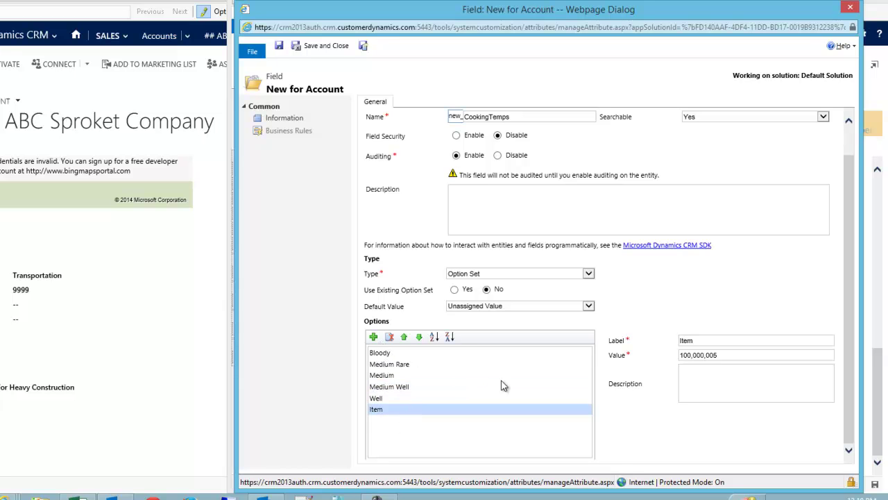
{"action": "left_click", "coordinate": [719, 340]}
{"action": "type", "text": "Burnt"}
{"action": "left_click", "coordinate": [655, 293]}
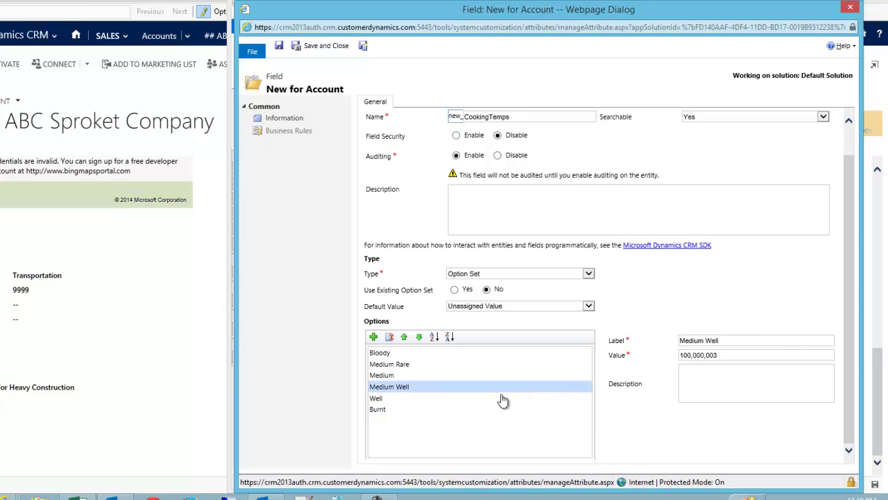
{"action": "left_click", "coordinate": [426, 410]}
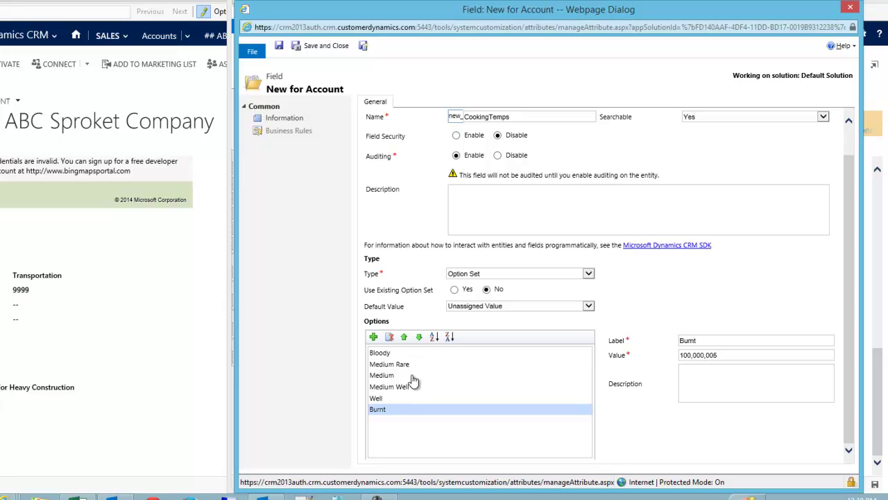
{"action": "left_click", "coordinate": [399, 400]}
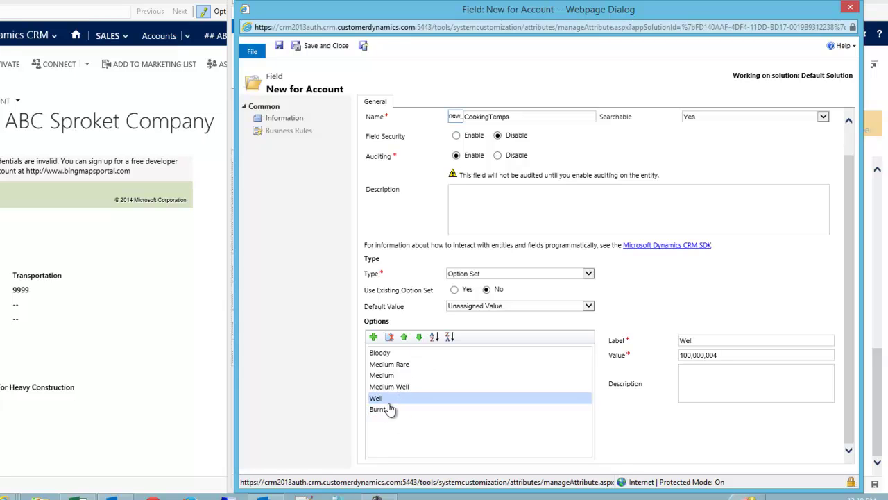
Step: Reorder the options so Well sits last, below Burnt, and open the Default Value list
{"action": "left_click", "coordinate": [418, 338]}
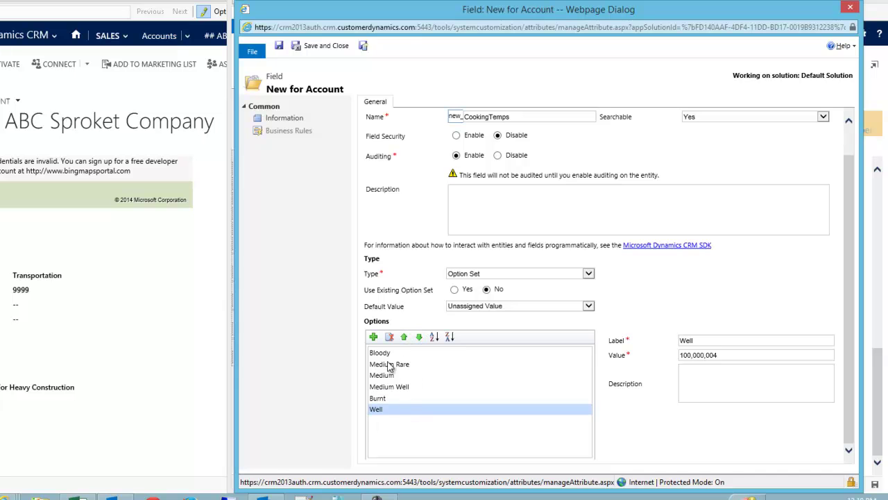
{"action": "left_click", "coordinate": [405, 339]}
{"action": "left_click", "coordinate": [406, 338]}
{"action": "left_click", "coordinate": [406, 338]}
{"action": "left_click", "coordinate": [405, 339]}
{"action": "left_click", "coordinate": [405, 338]}
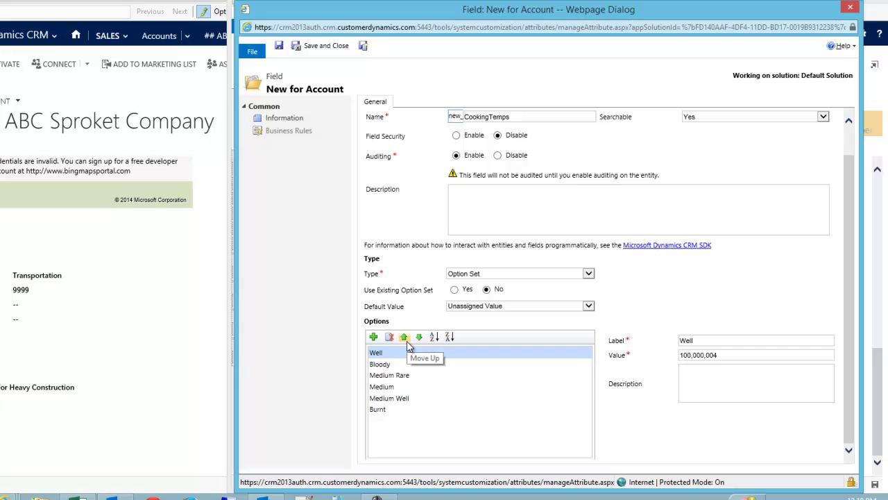
{"action": "left_click", "coordinate": [419, 337]}
{"action": "left_click", "coordinate": [419, 337]}
{"action": "left_click", "coordinate": [419, 337]}
{"action": "left_click", "coordinate": [419, 337]}
{"action": "left_click", "coordinate": [419, 337]}
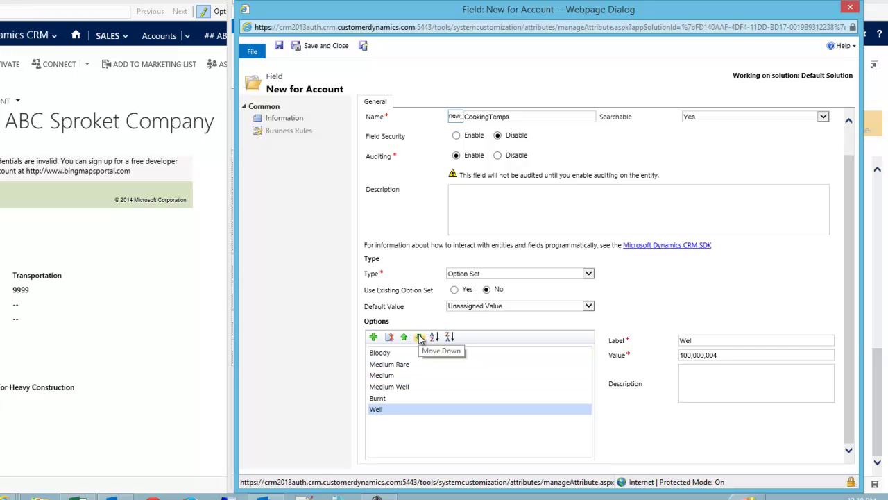
{"action": "left_click", "coordinate": [460, 310]}
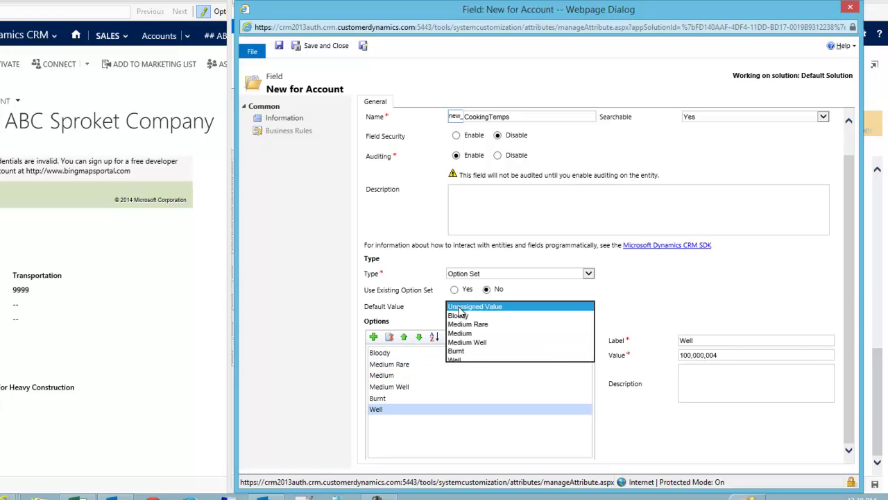
Step: Choose Medium Well as the Cooking Temps default value and verify it stays selected
{"action": "left_click", "coordinate": [491, 342]}
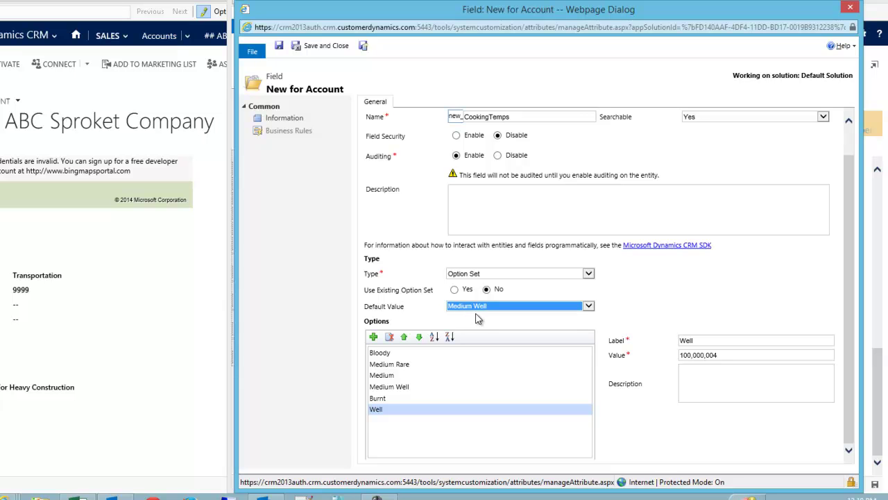
{"action": "left_click", "coordinate": [474, 306]}
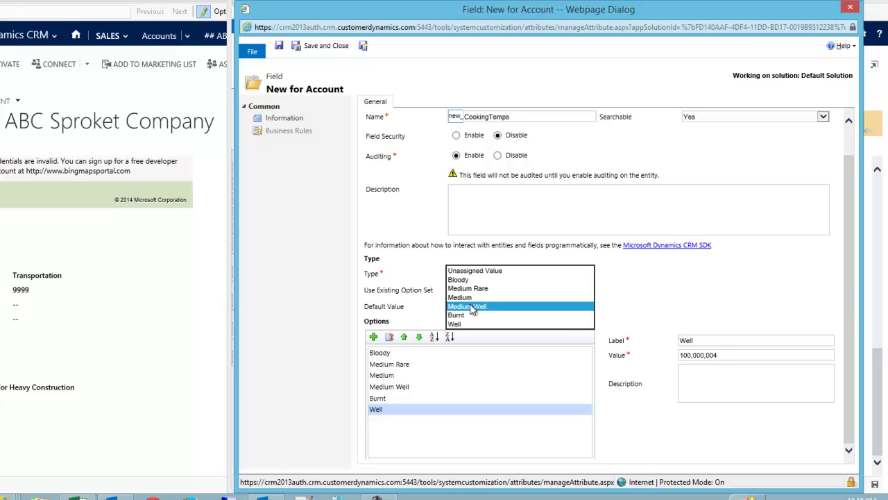
{"action": "left_click", "coordinate": [429, 305]}
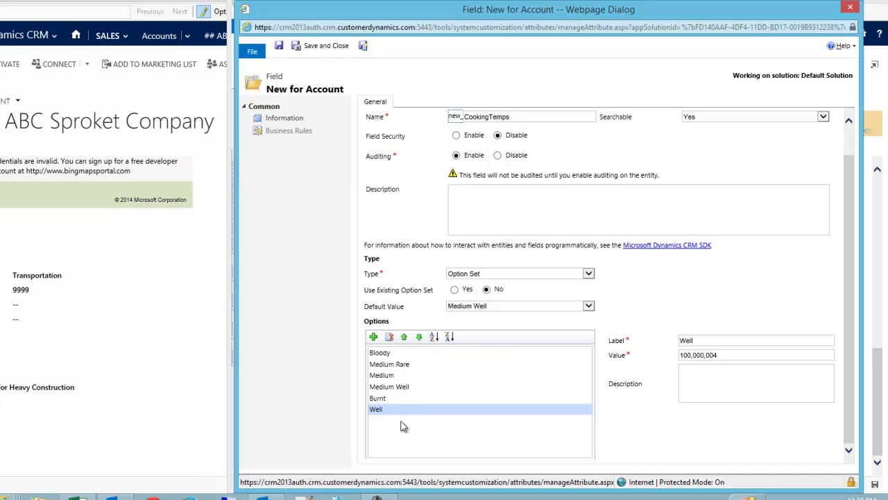
{"action": "left_click", "coordinate": [405, 352]}
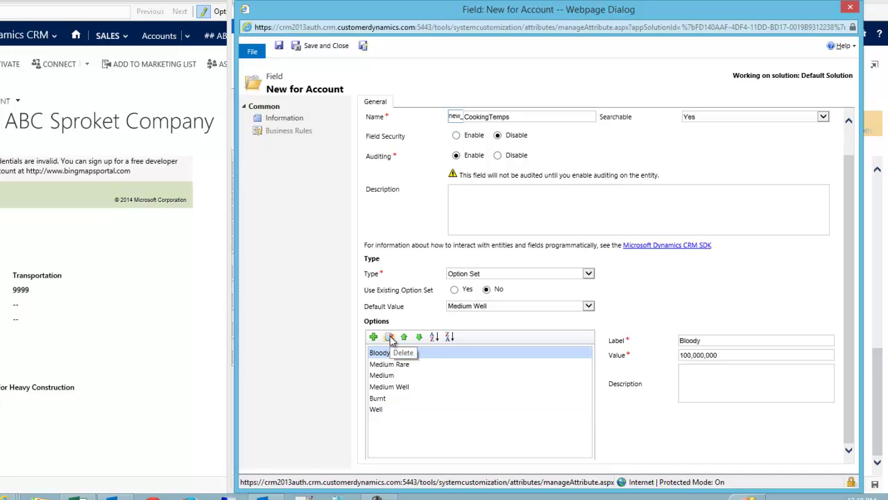